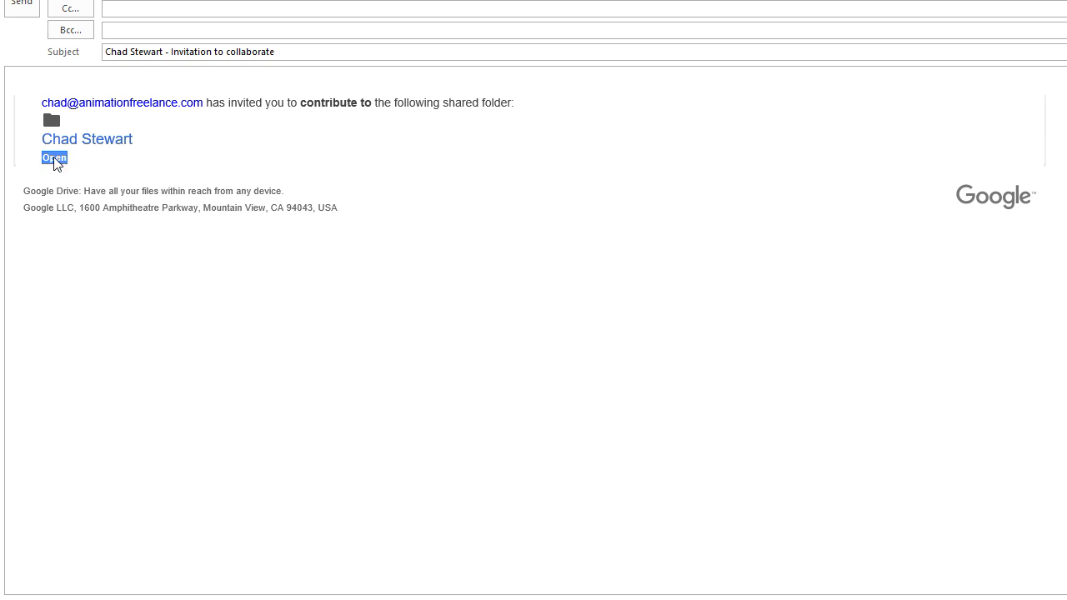
Open the shared folder from the collaboration invitation e-mail in Google Drive.
ctrl+click(55, 163)
mouse_move(459, 597)
click(574, 555)
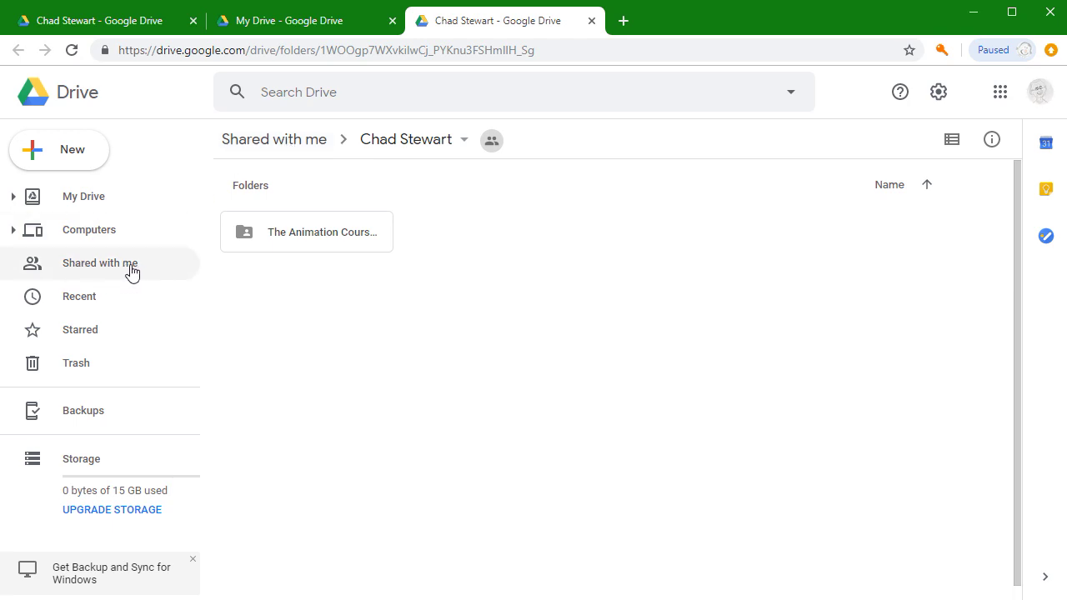
Look through My Drive and the items shared with me, comparing list view and grid view.
click(94, 203)
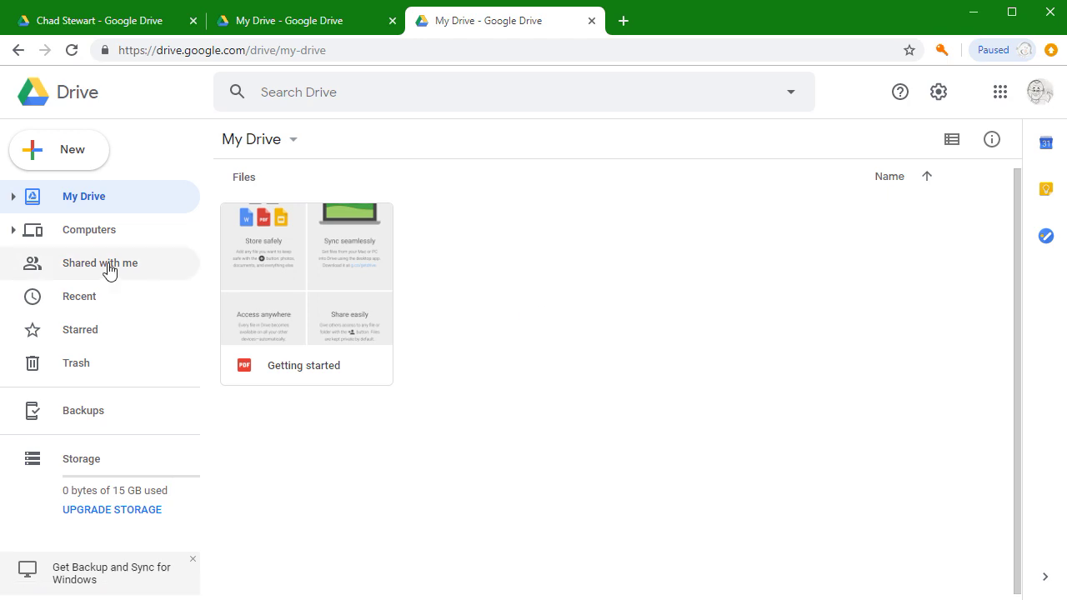
click(84, 267)
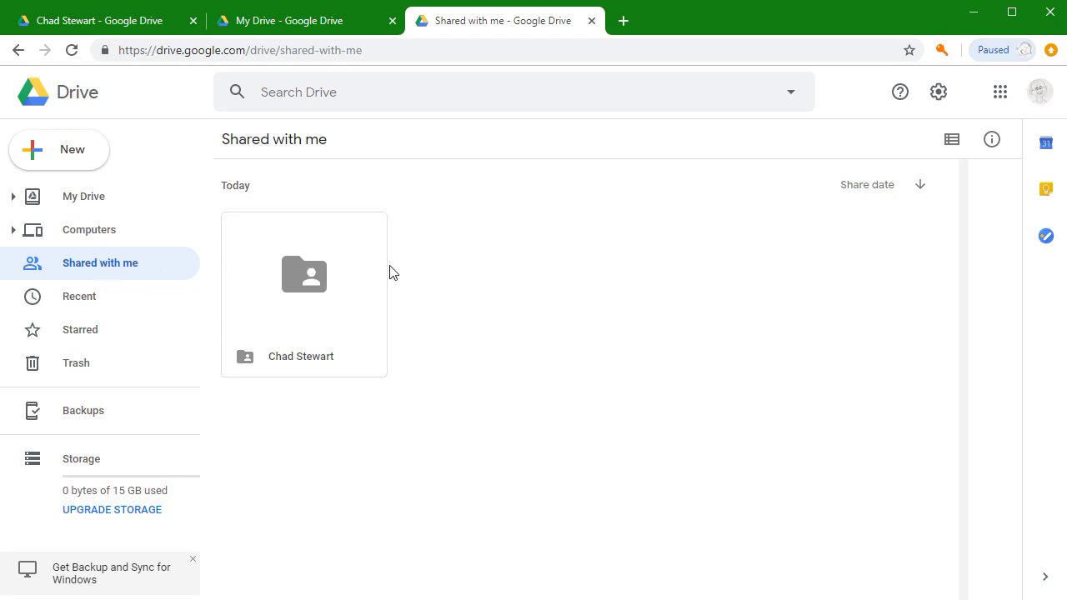
click(951, 142)
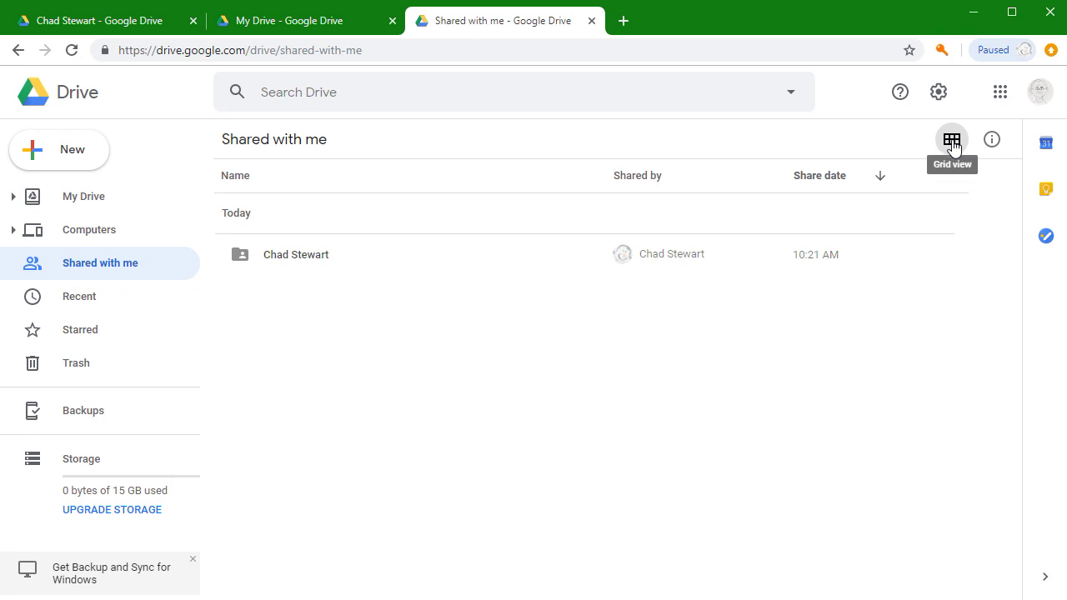
click(952, 142)
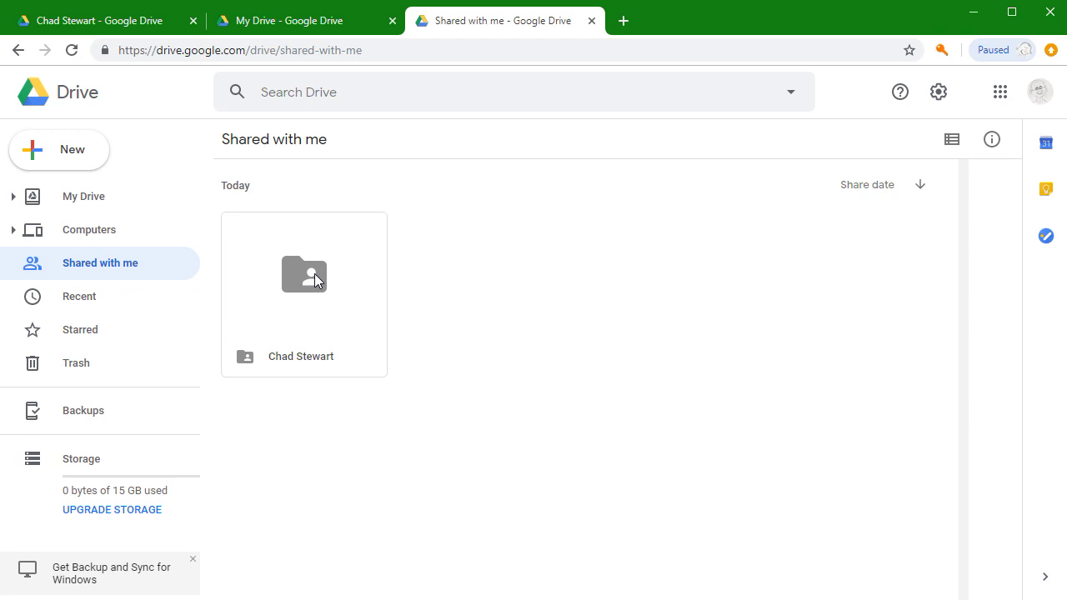
Add the shared folder to My Drive and go to My Drive.
right_click(315, 273)
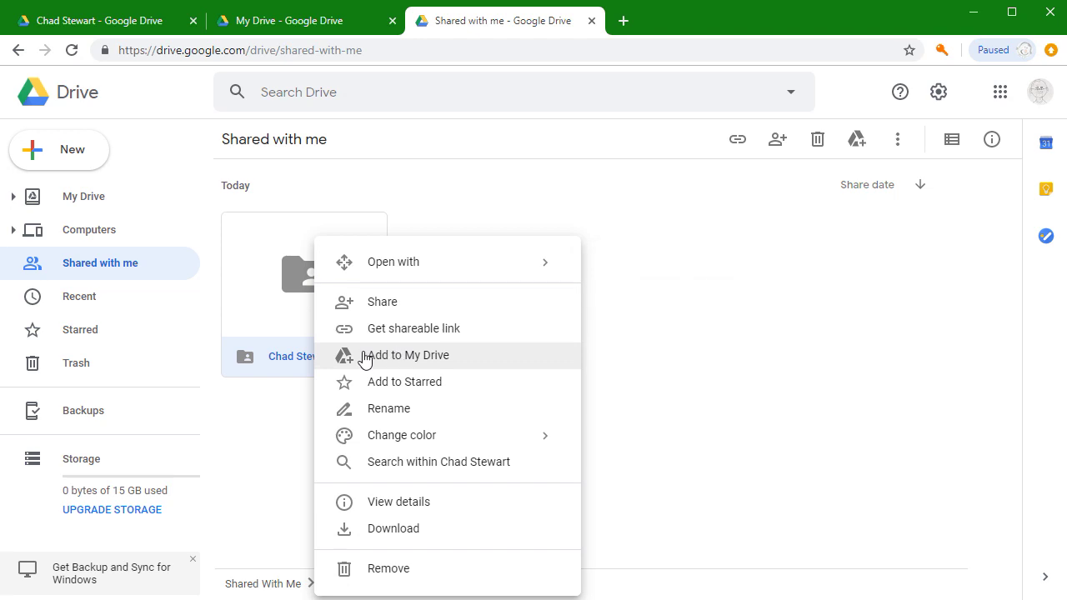
click(434, 360)
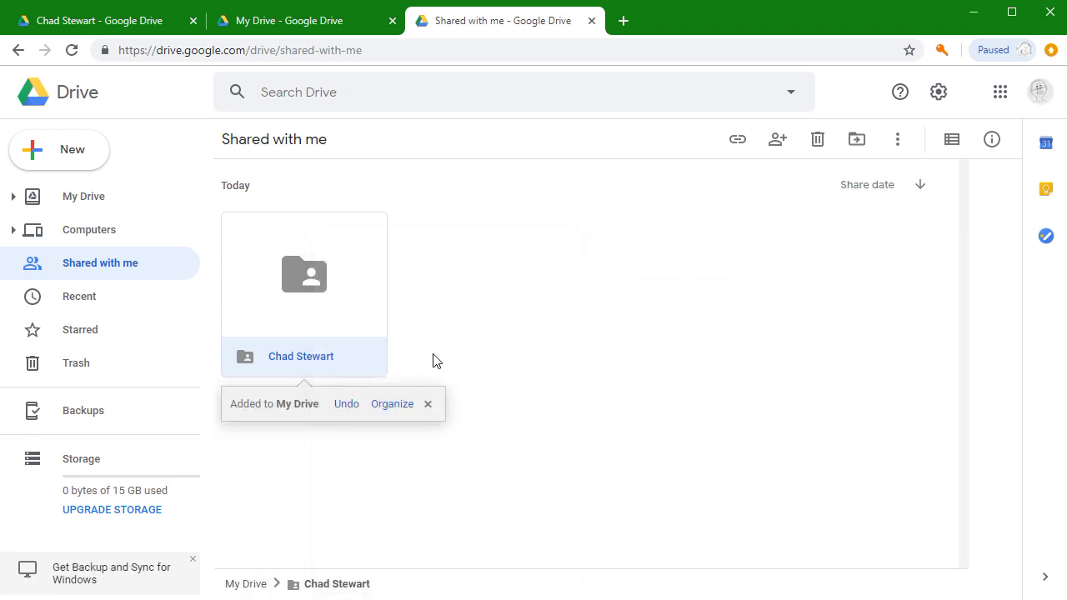
click(98, 205)
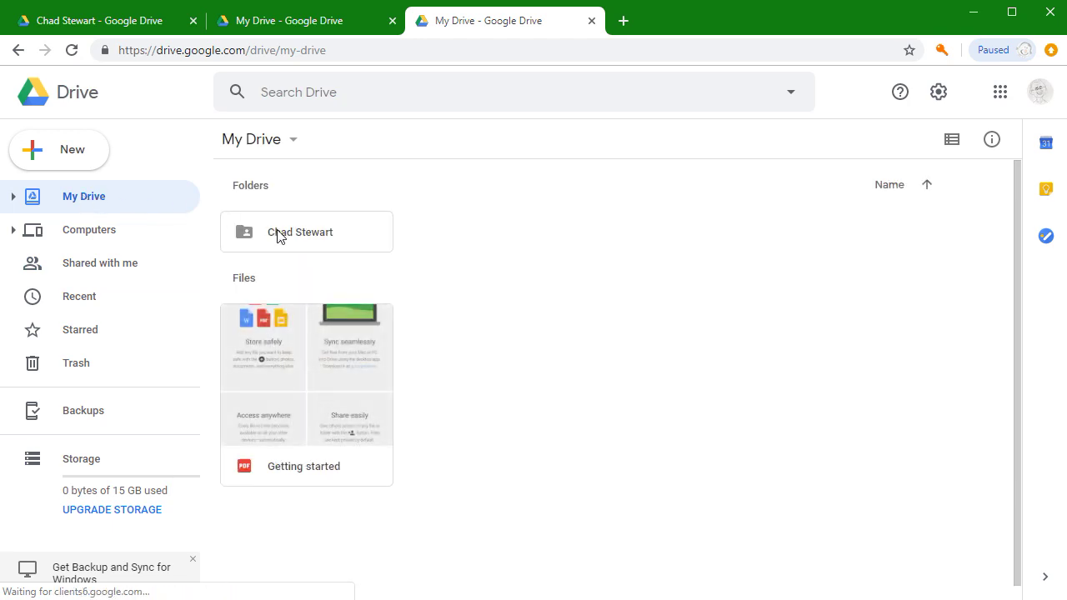
Check the My Drive contents in list view and examine which Google account is signed in.
click(954, 142)
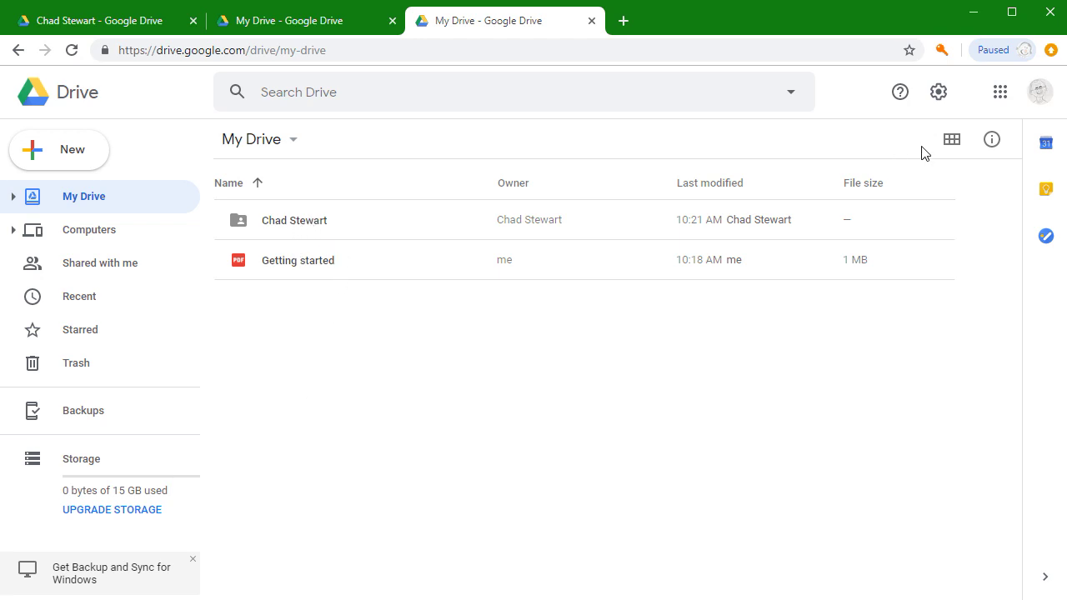
click(954, 142)
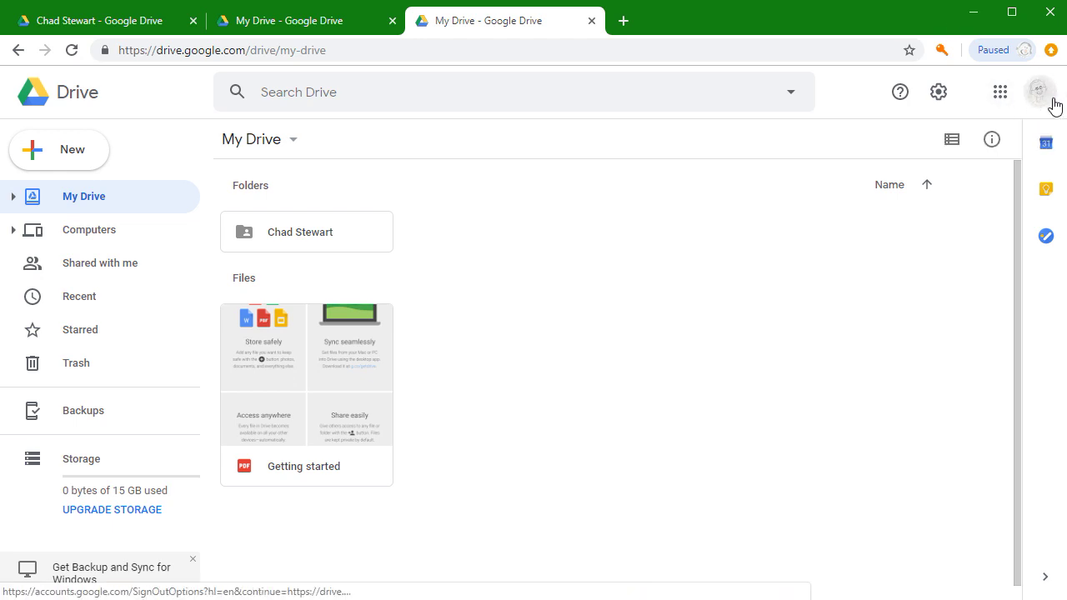
click(1040, 93)
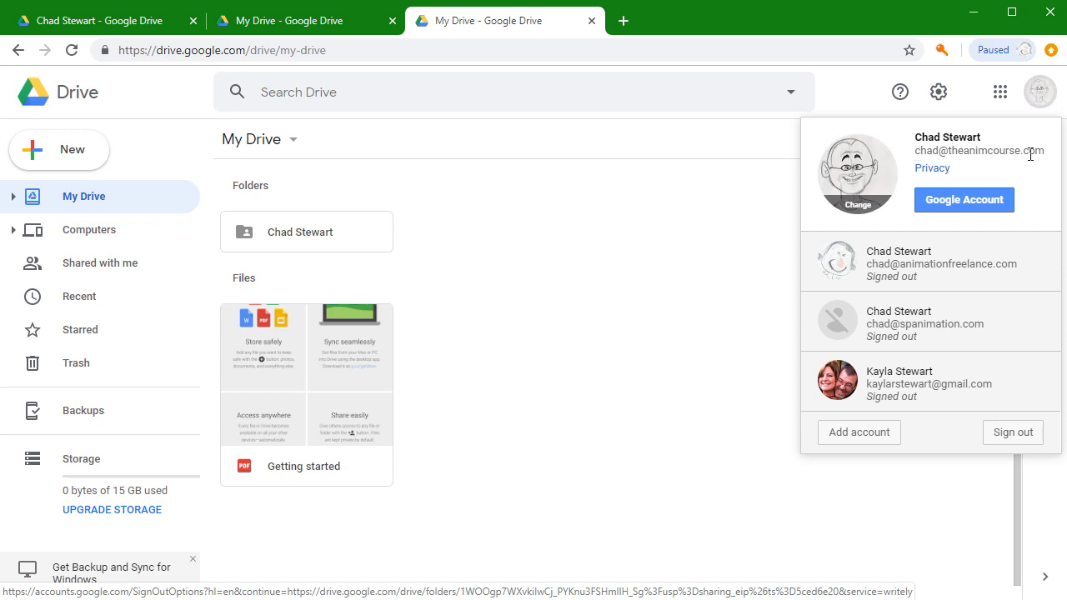
click(733, 216)
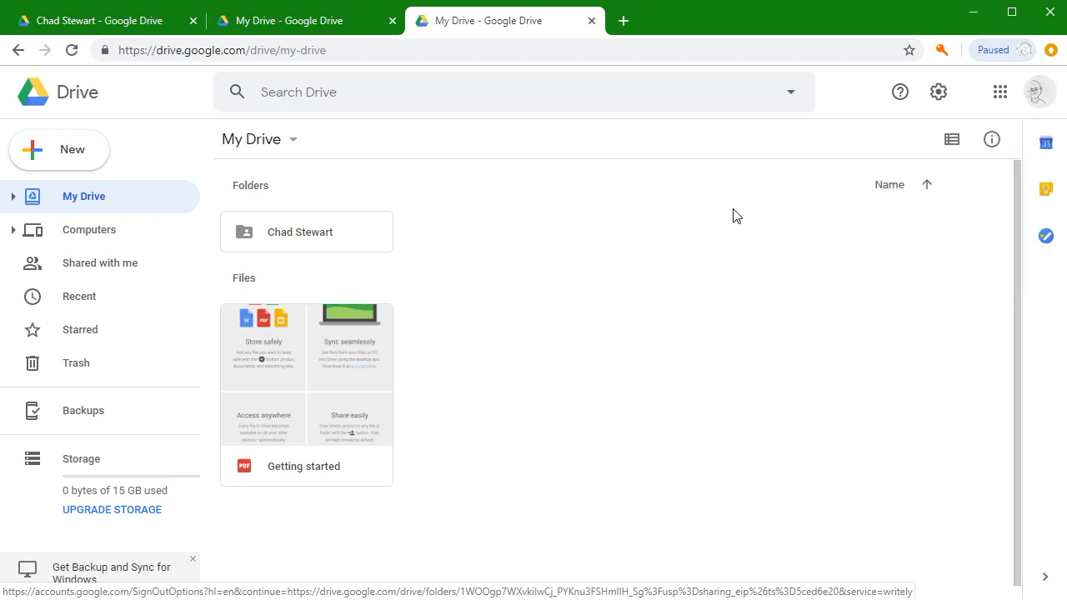
Open The Animation Course Level 1 inside the shared folder, with the contents in list view.
double_click(302, 236)
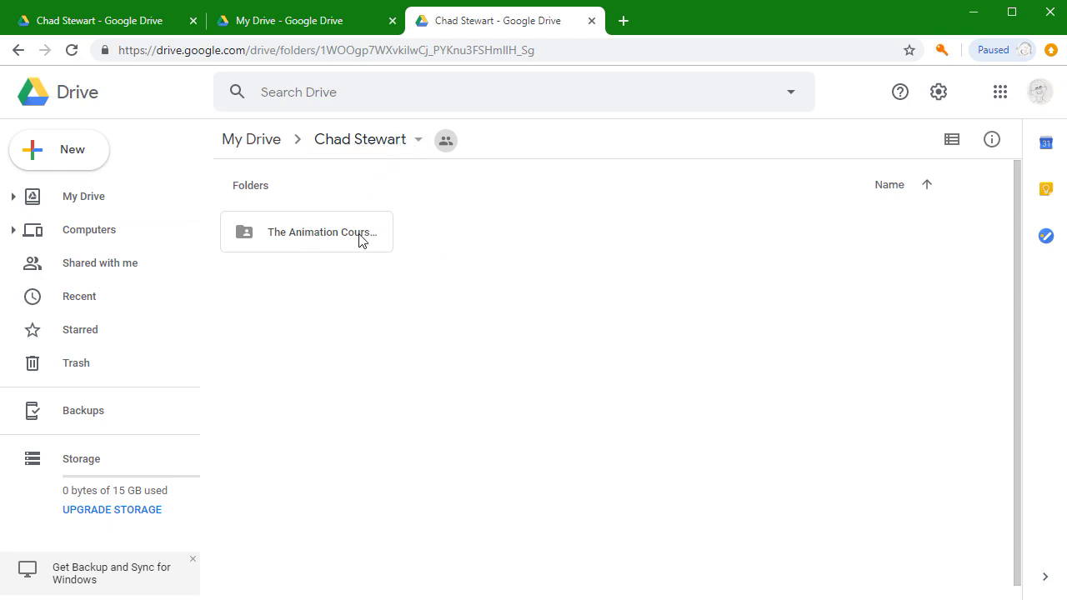
click(951, 139)
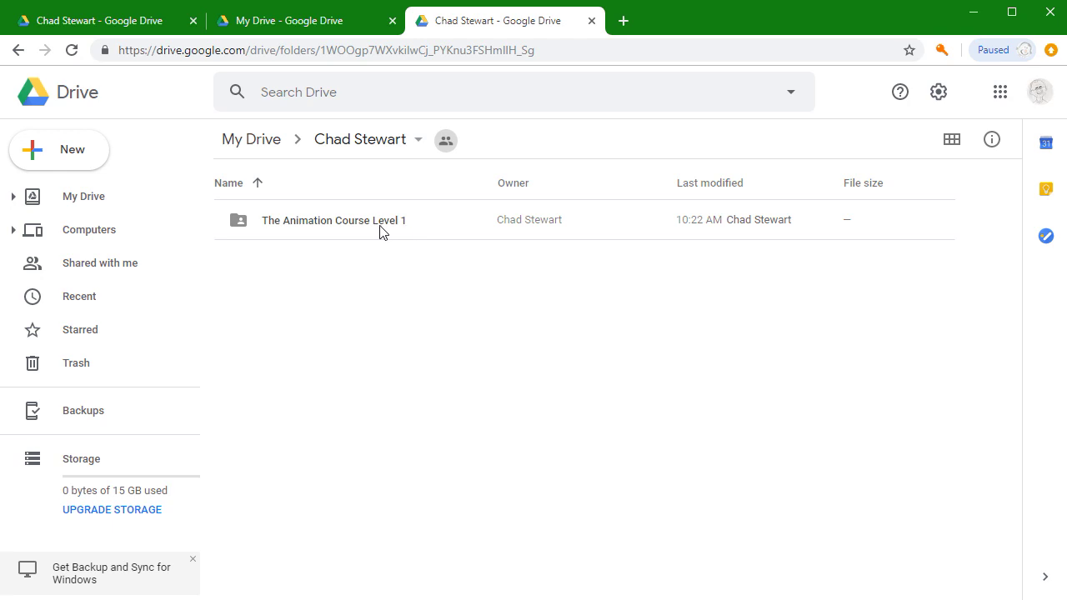
double_click(380, 231)
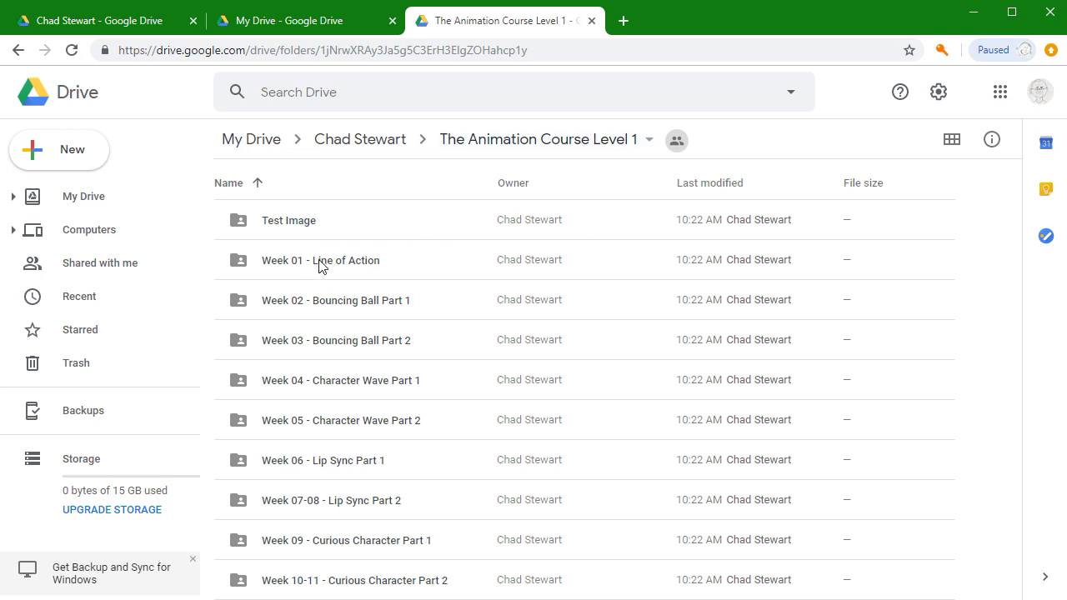
Remove desktop.ini from the Week 02 - Bouncing Ball Part 1 folder and look inside its Review subfolder.
double_click(325, 309)
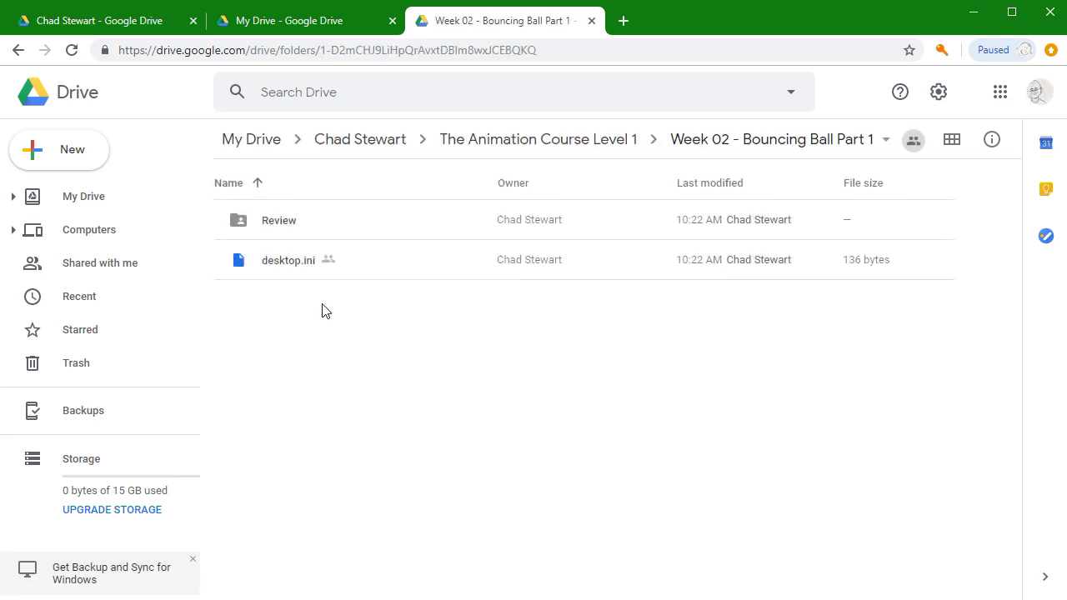
right_click(295, 262)
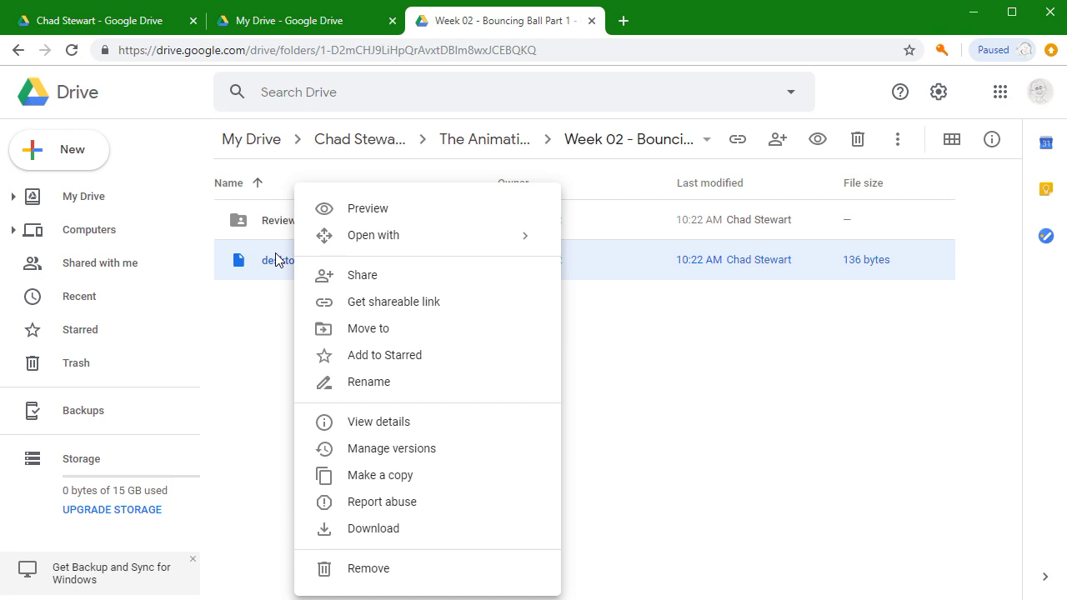
click(369, 570)
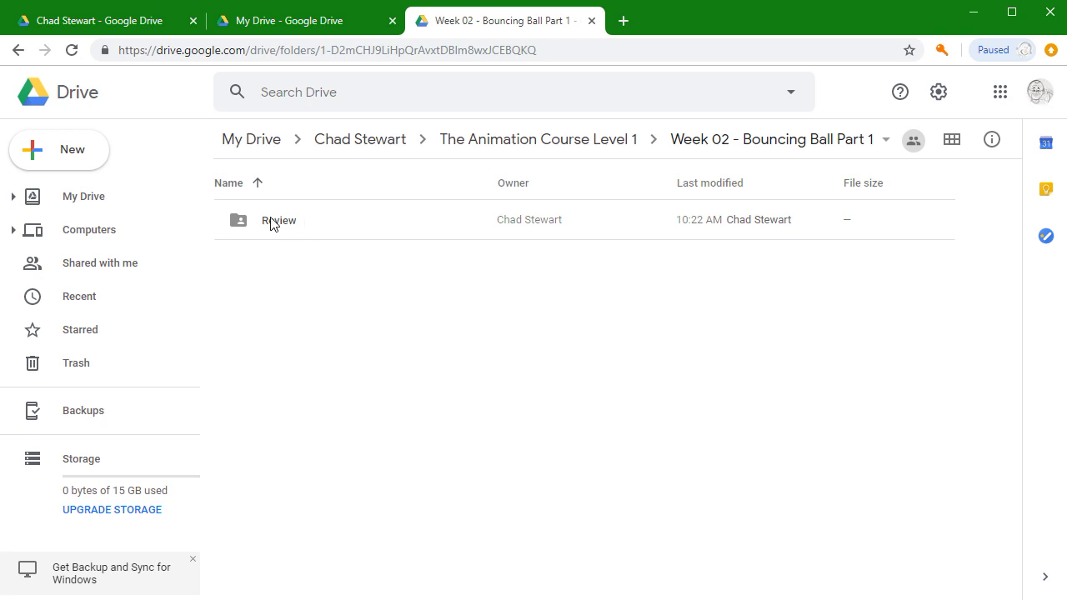
double_click(279, 226)
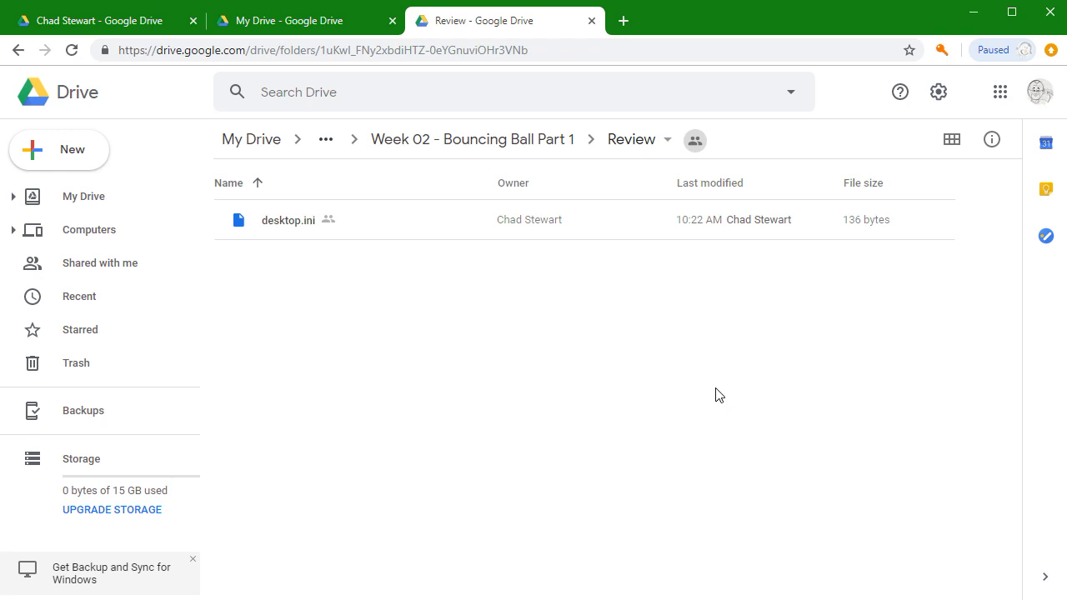
click(506, 147)
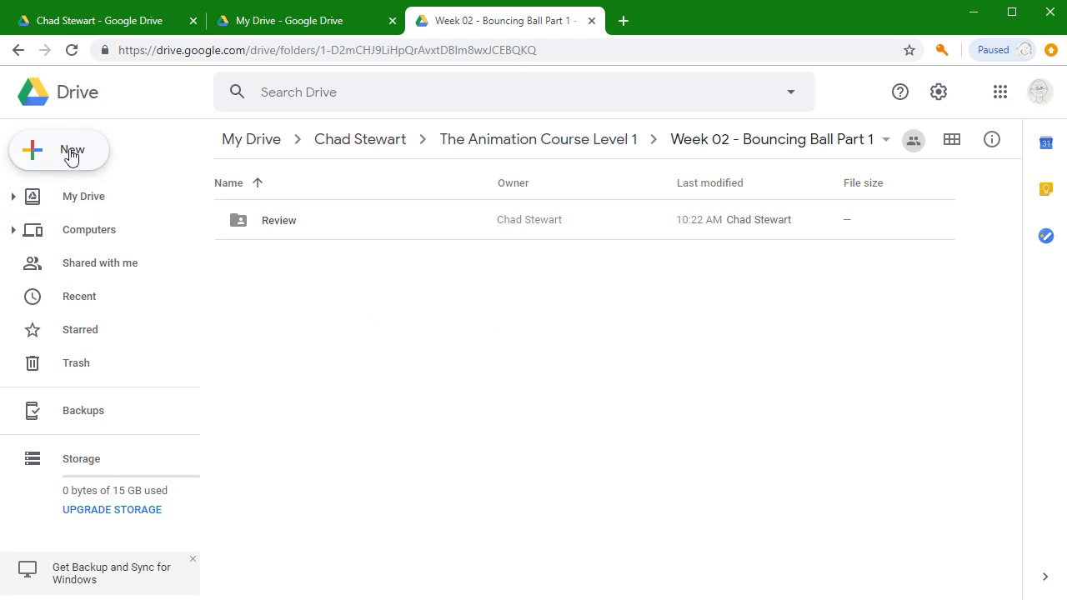
Upload the video Bouncing ball color test from Documents > The Animation Course > Test Image to the Week 02 folder.
click(71, 157)
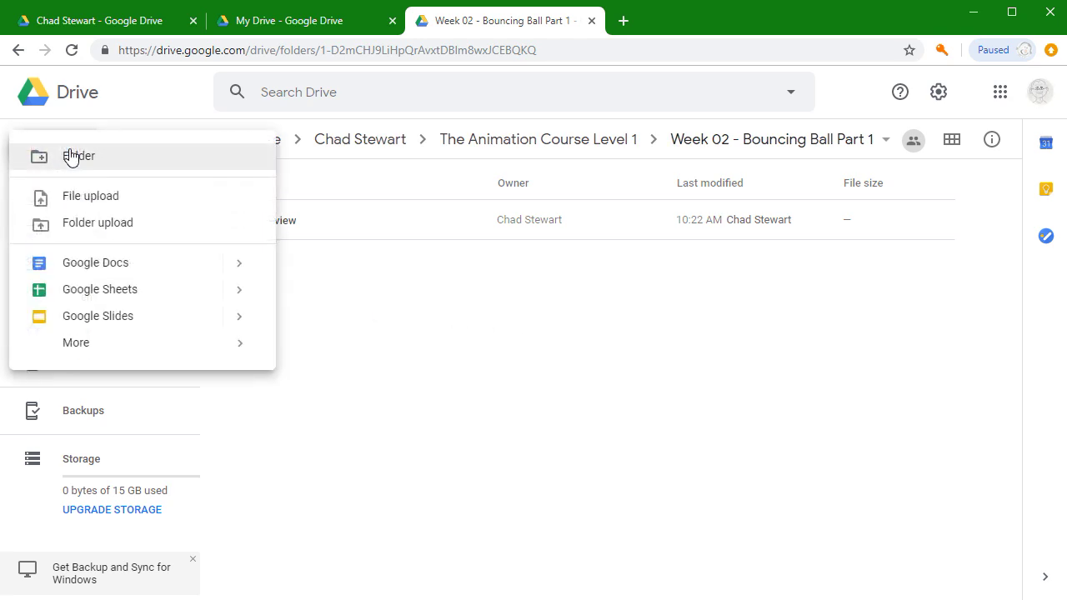
click(97, 200)
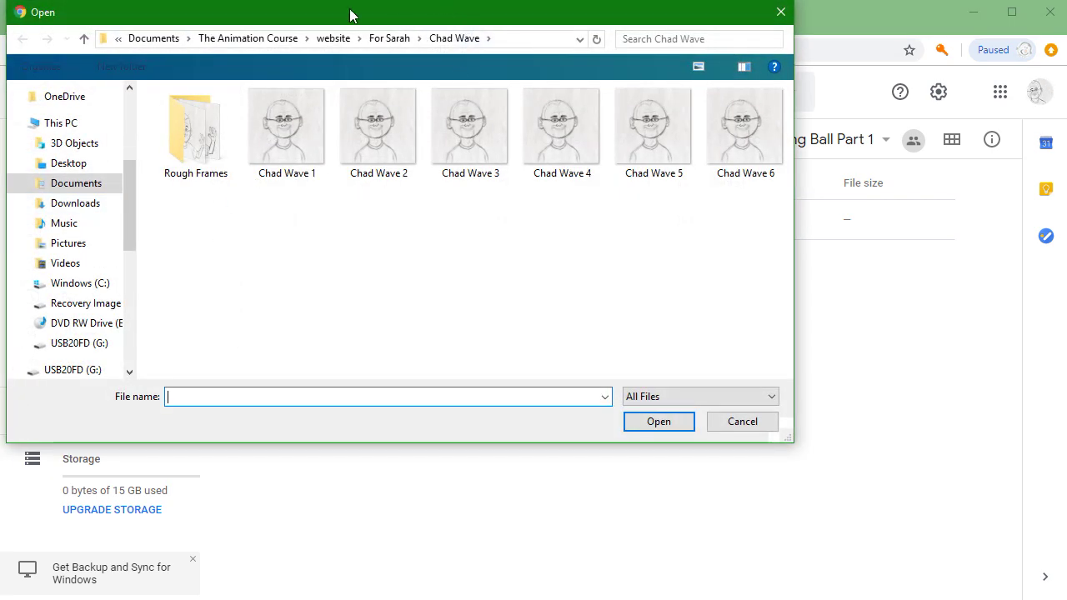
click(244, 39)
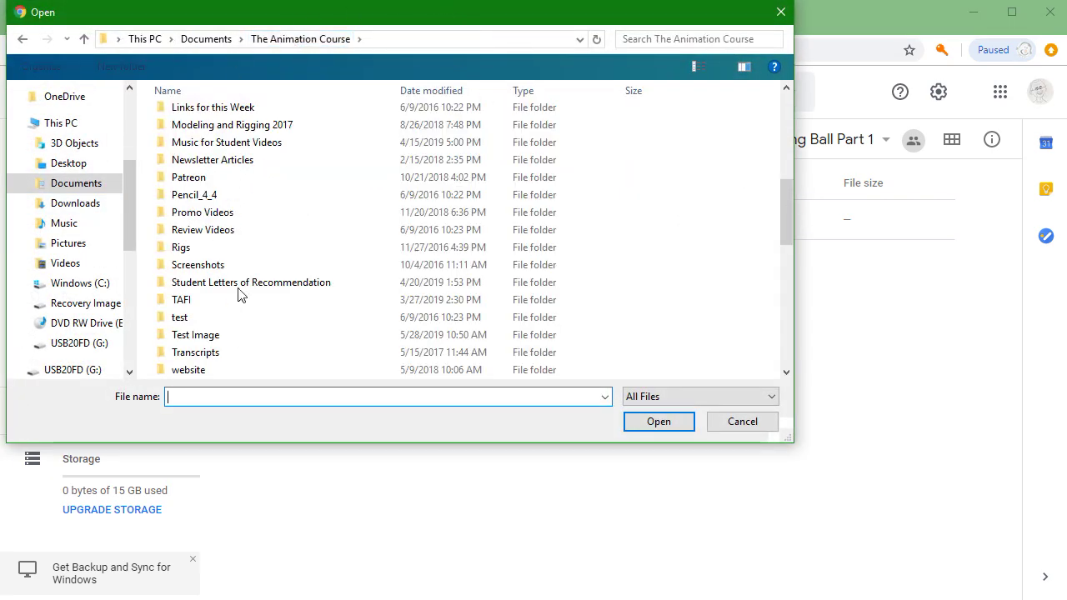
scroll(238, 294, down, 1)
double_click(203, 285)
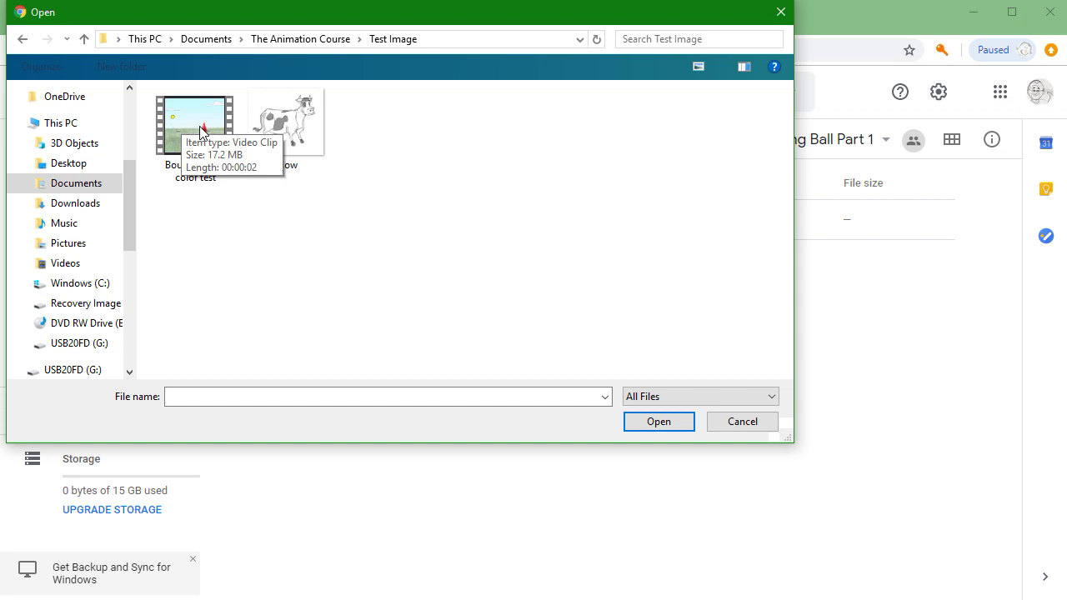
click(197, 181)
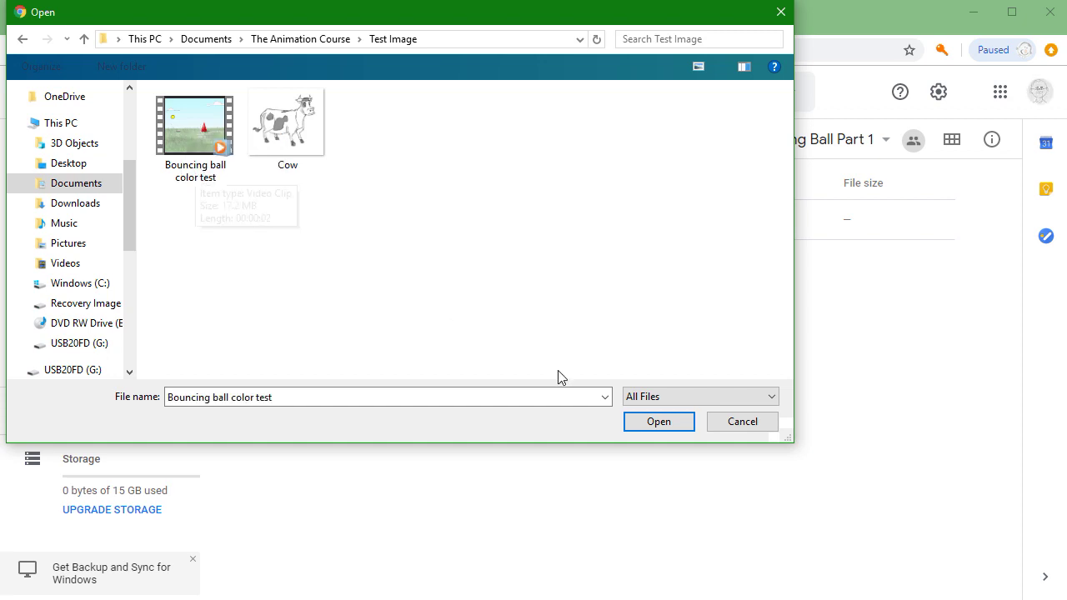
click(689, 428)
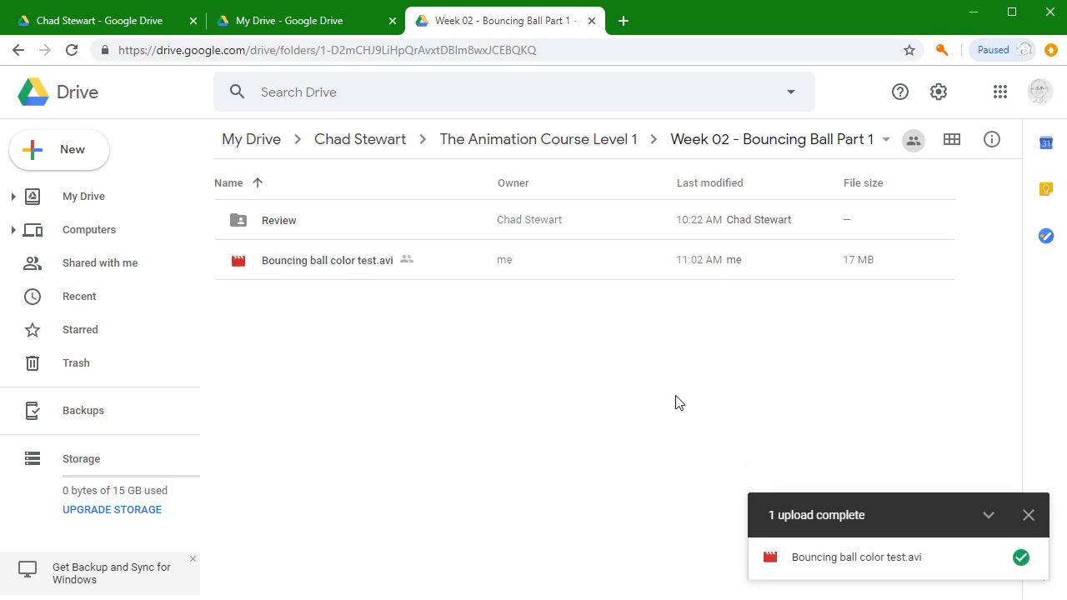
Preview and play Bouncing ball color test.avi, dismissing the upload notice, and return to the folder.
double_click(286, 265)
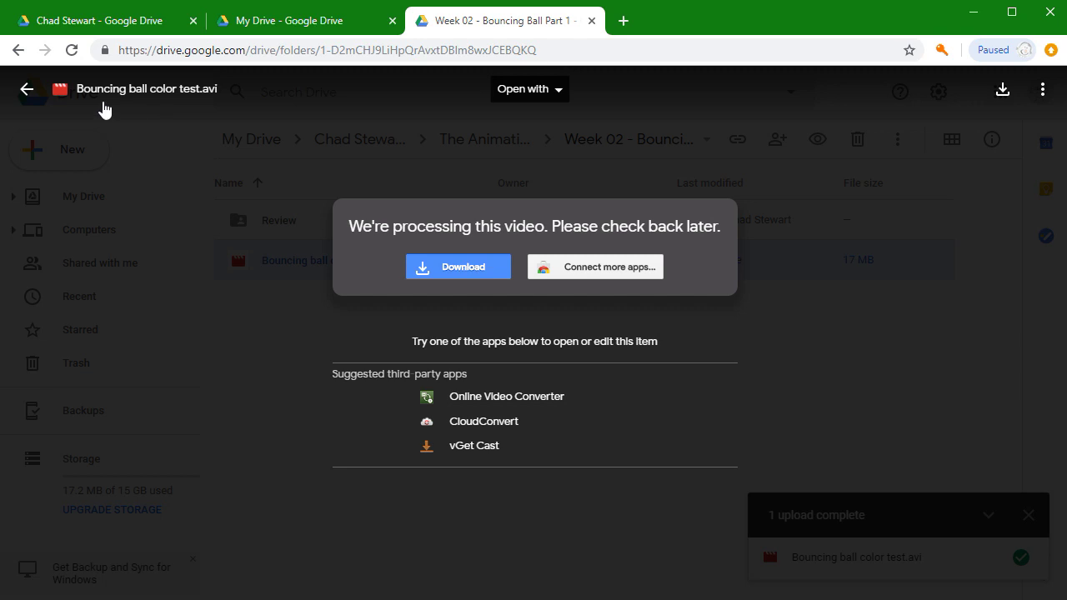
click(26, 93)
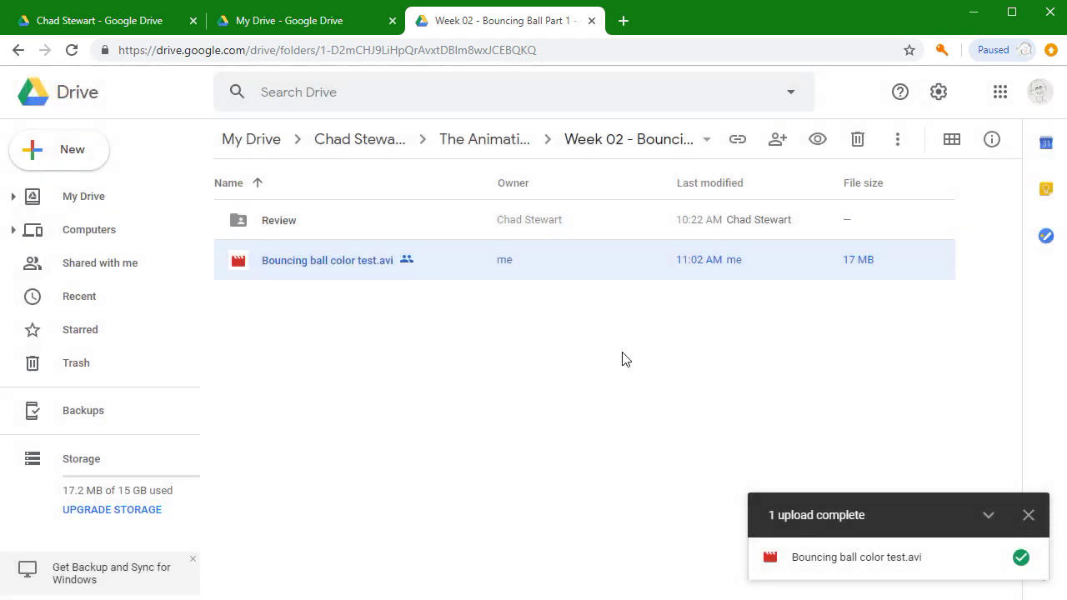
click(1030, 516)
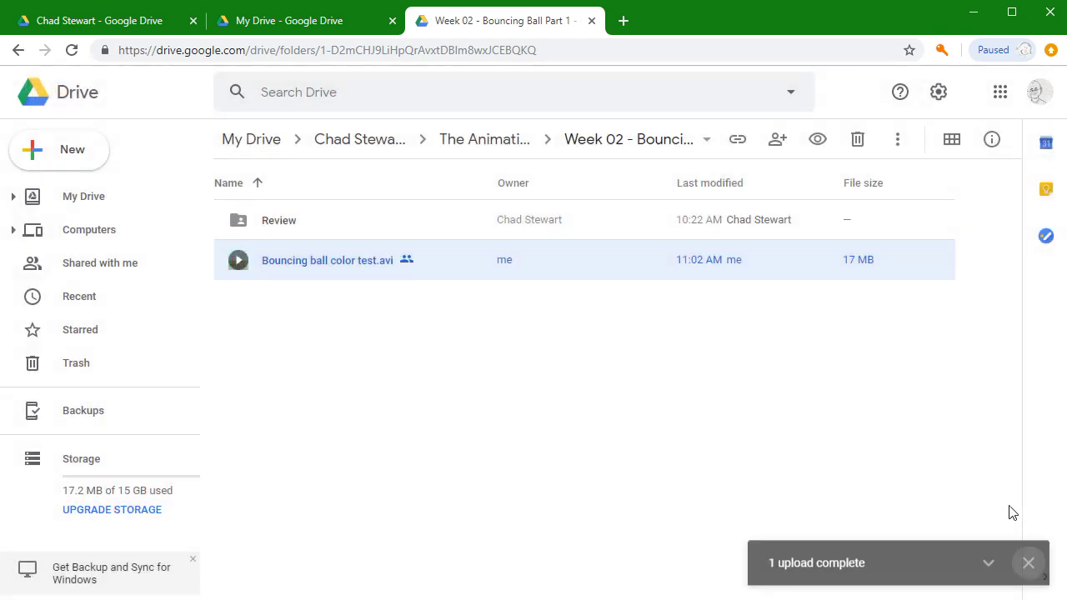
double_click(239, 262)
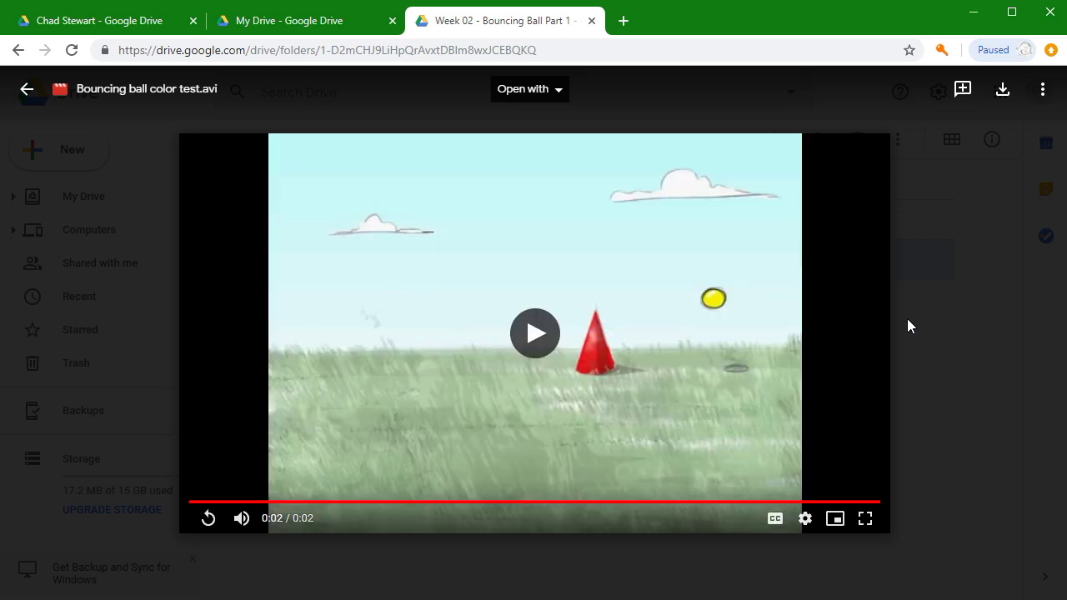
click(535, 334)
click(27, 90)
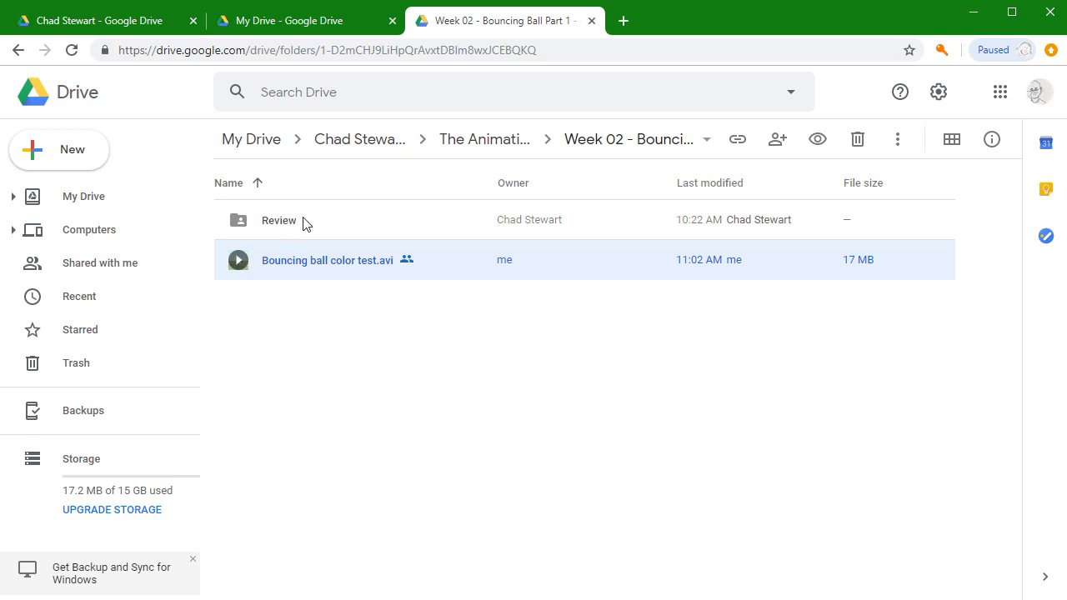
Upload the Cow image from the local Test Image folder in File Explorer to the course's Test Image folder in Drive.
click(493, 147)
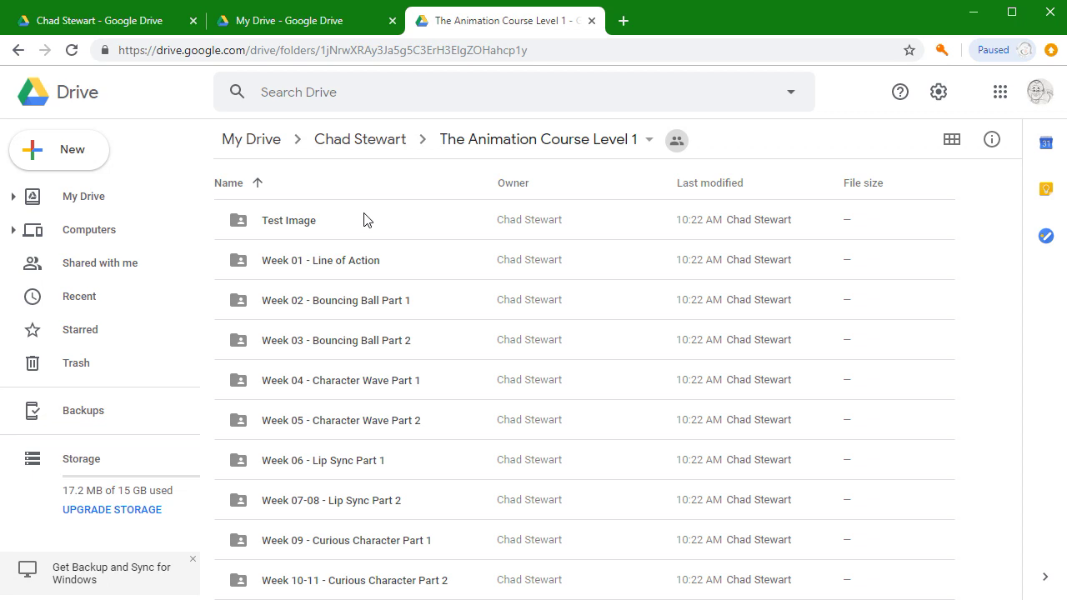
double_click(301, 230)
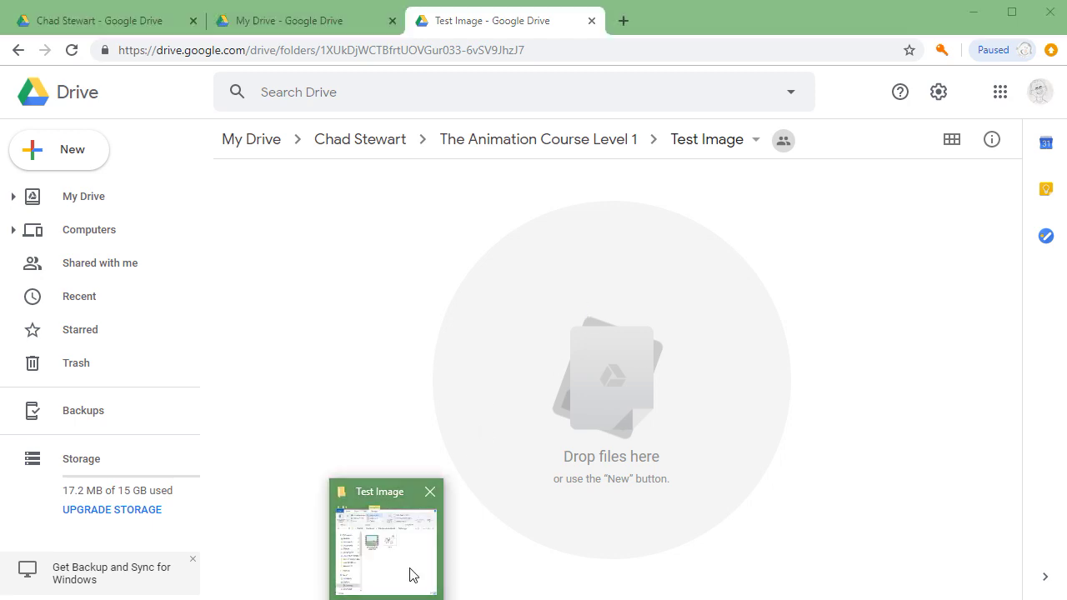
click(412, 572)
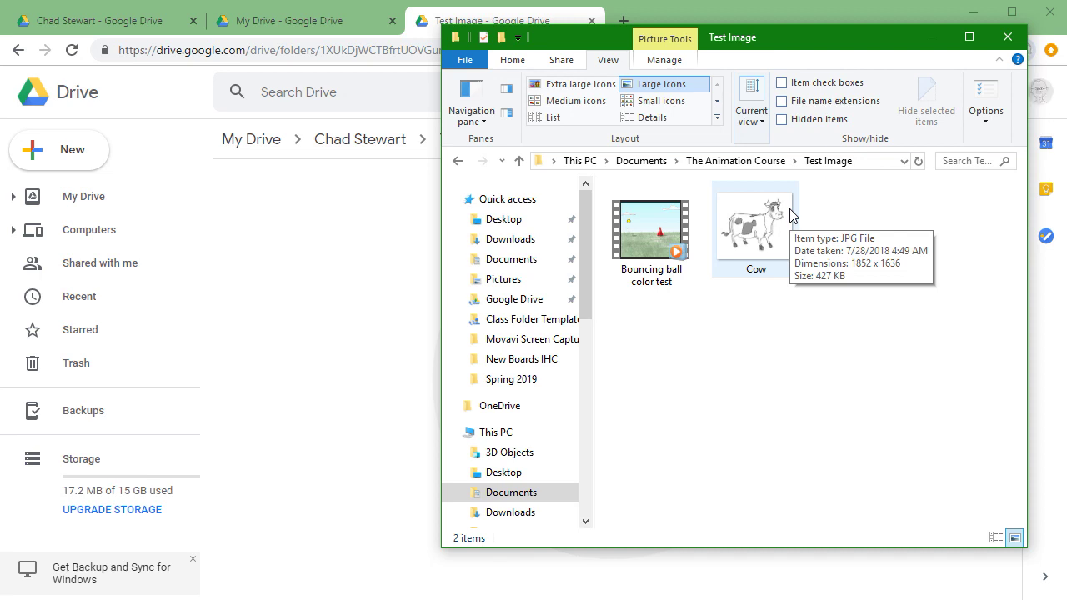
drag(780, 48, 977, 62)
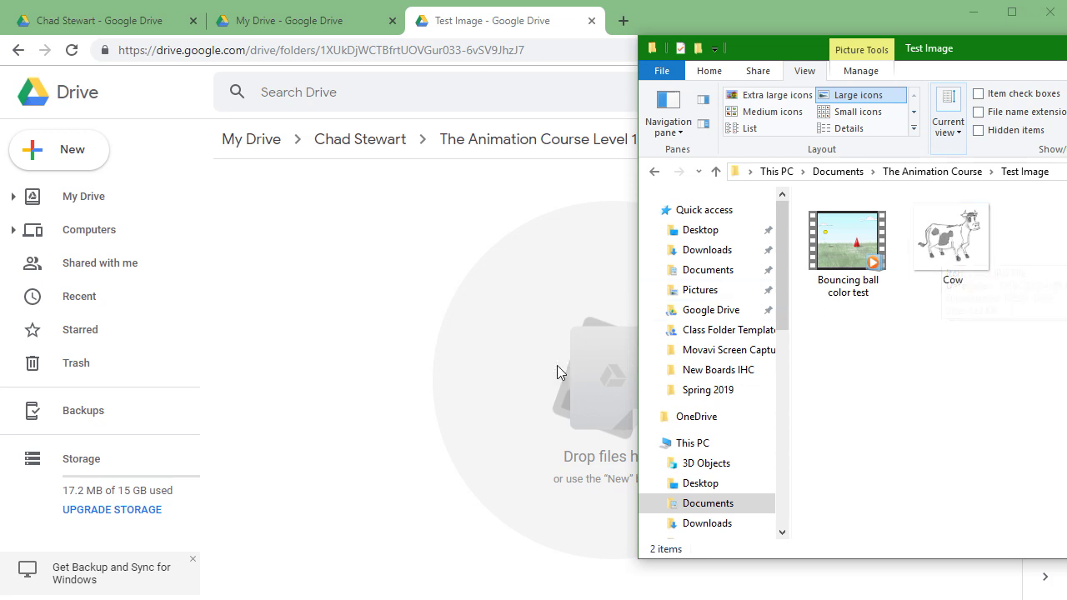
drag(875, 45, 1042, 46)
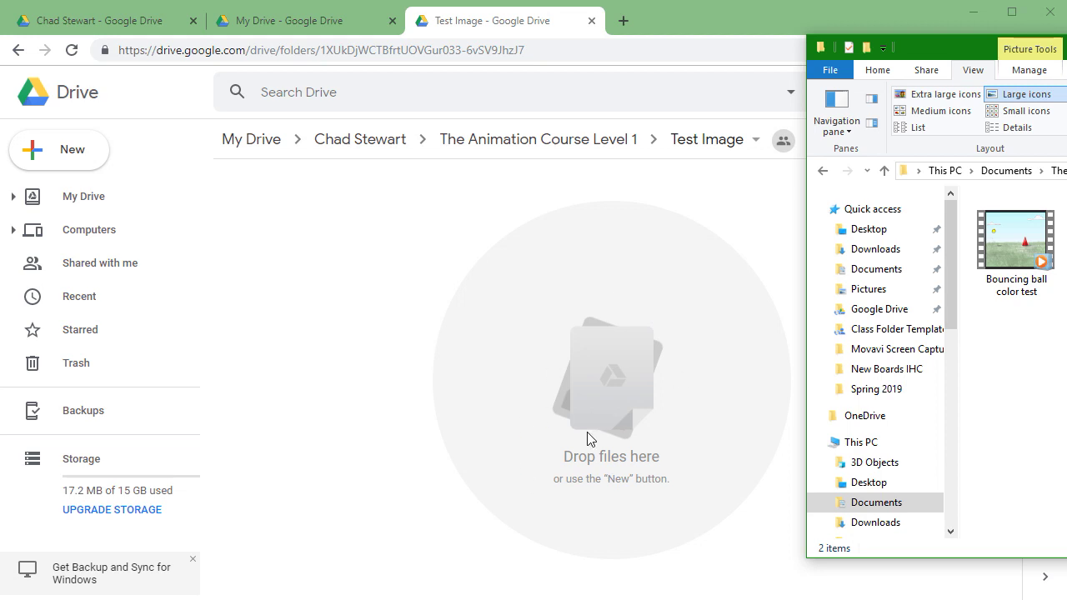
drag(917, 47, 695, 47)
click(901, 237)
drag(520, 374, 458, 385)
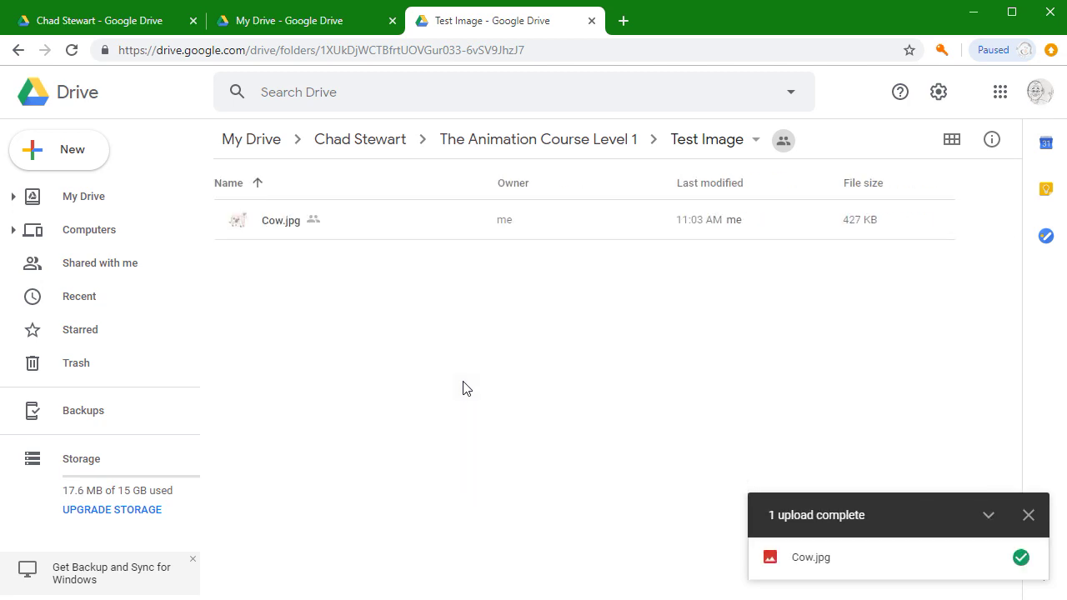
Preview the uploaded Cow.jpg and return to the Test Image folder.
double_click(271, 224)
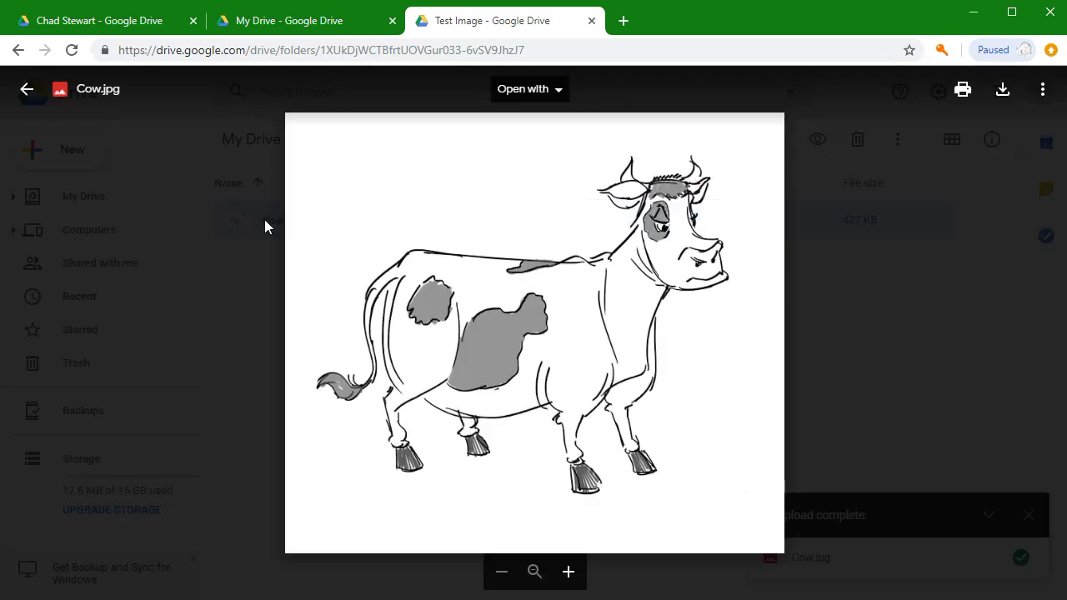
click(27, 100)
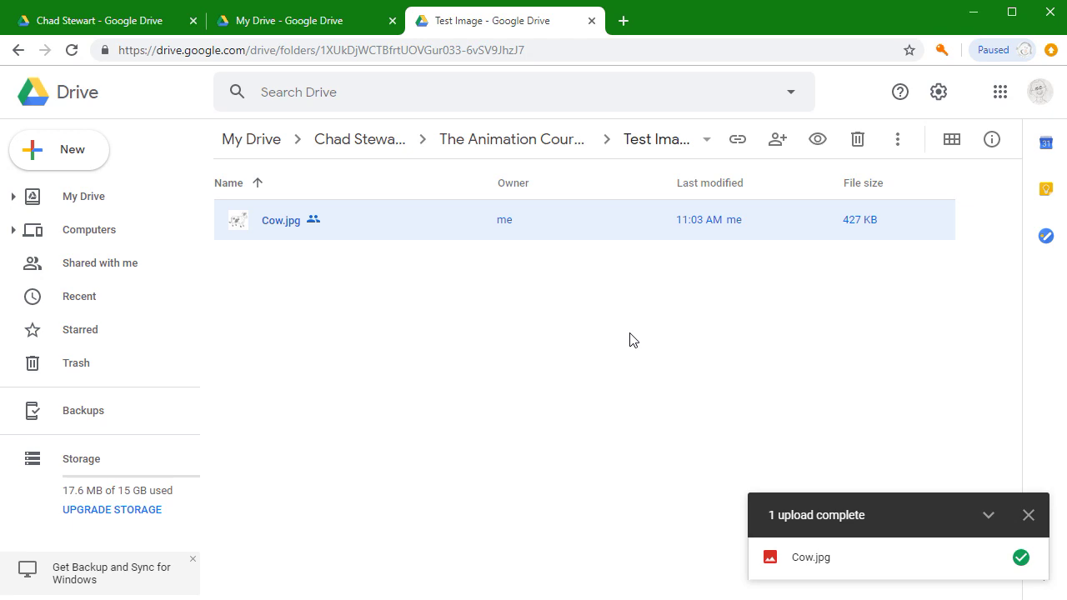